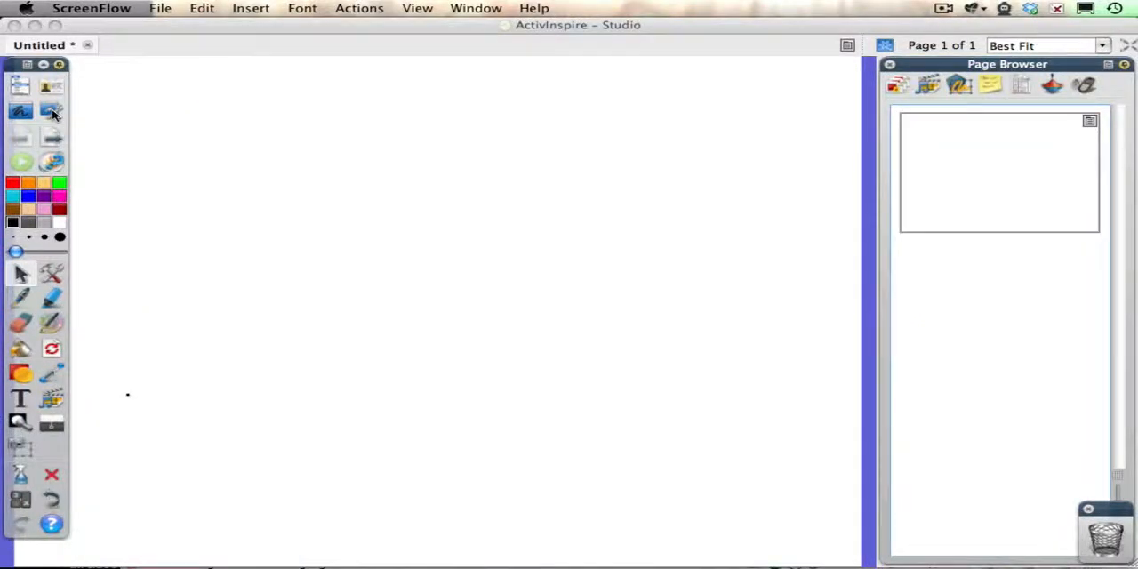
# - Switch to the desktop tools, expand the floating tool wheel and place it beside the Google logo
pyautogui.click(52, 112)
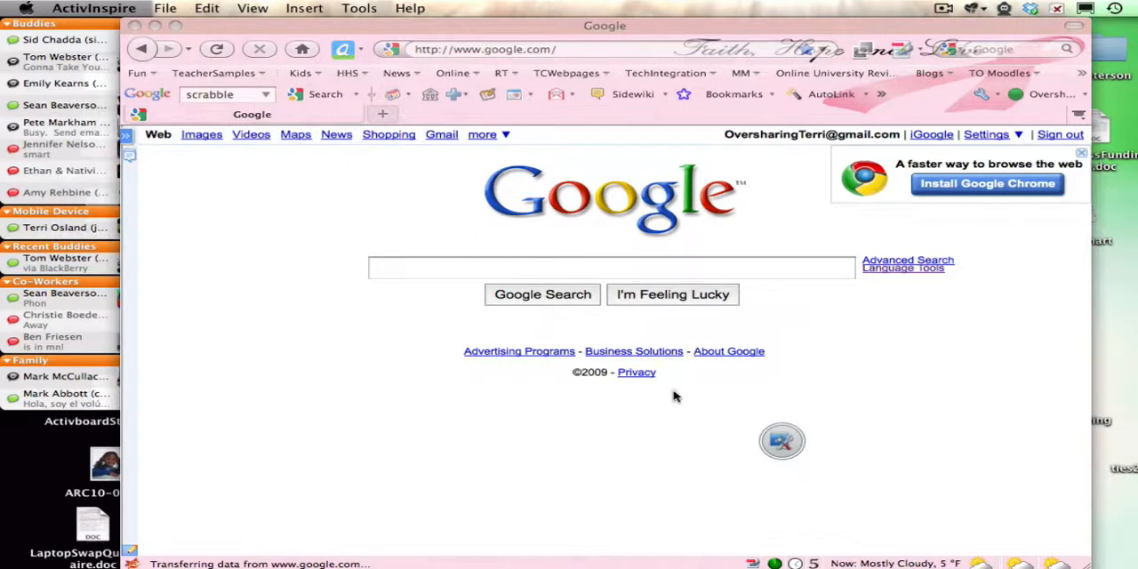
pyautogui.click(783, 442)
pyautogui.moveTo(786, 447); pyautogui.dragTo(231, 233)
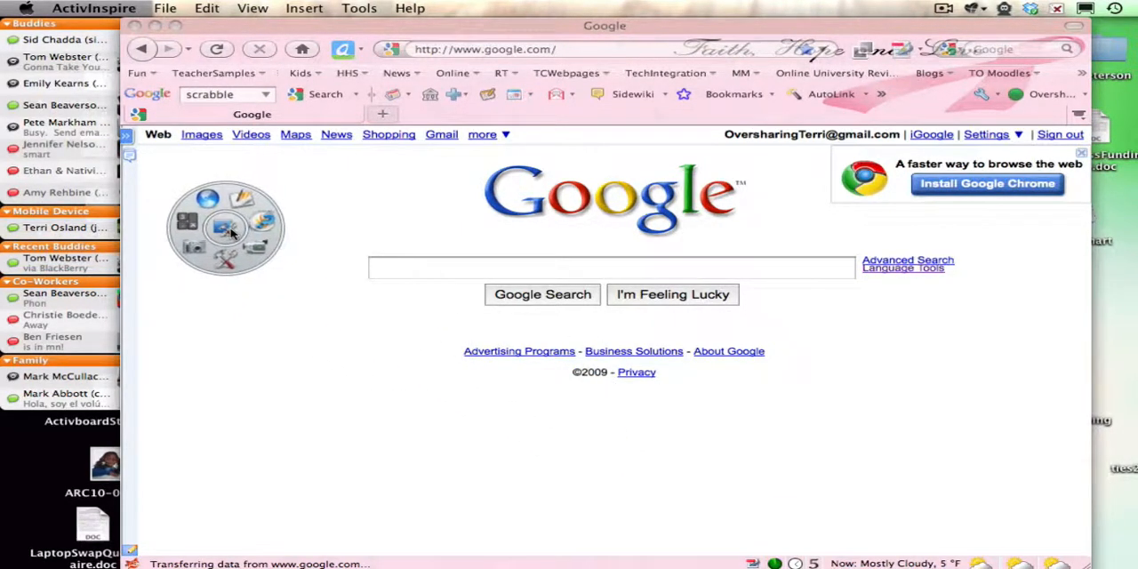
pyautogui.click(314, 322)
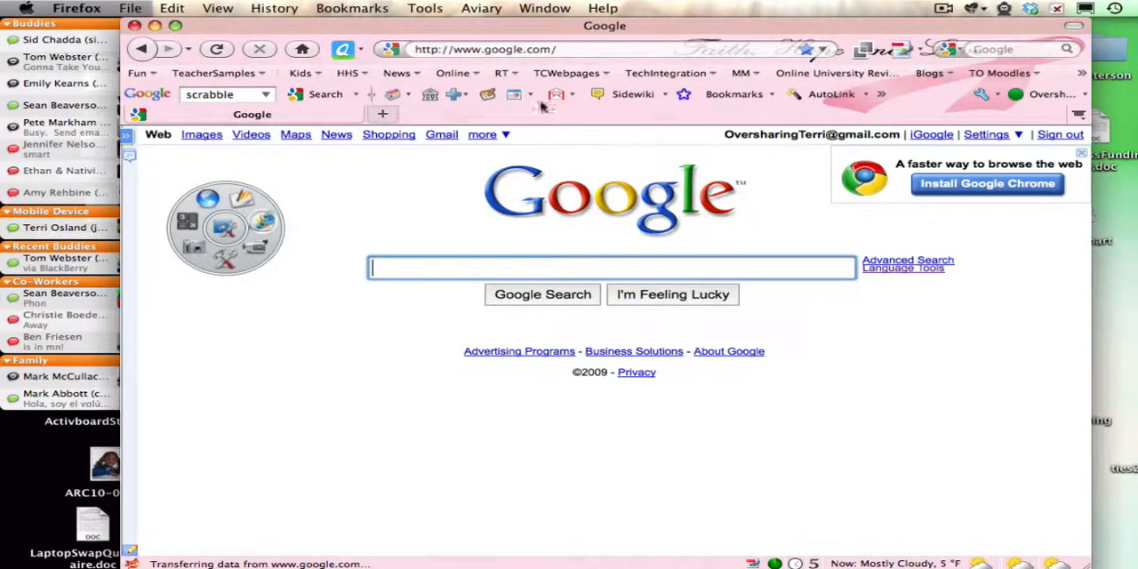
pyautogui.click(579, 49)
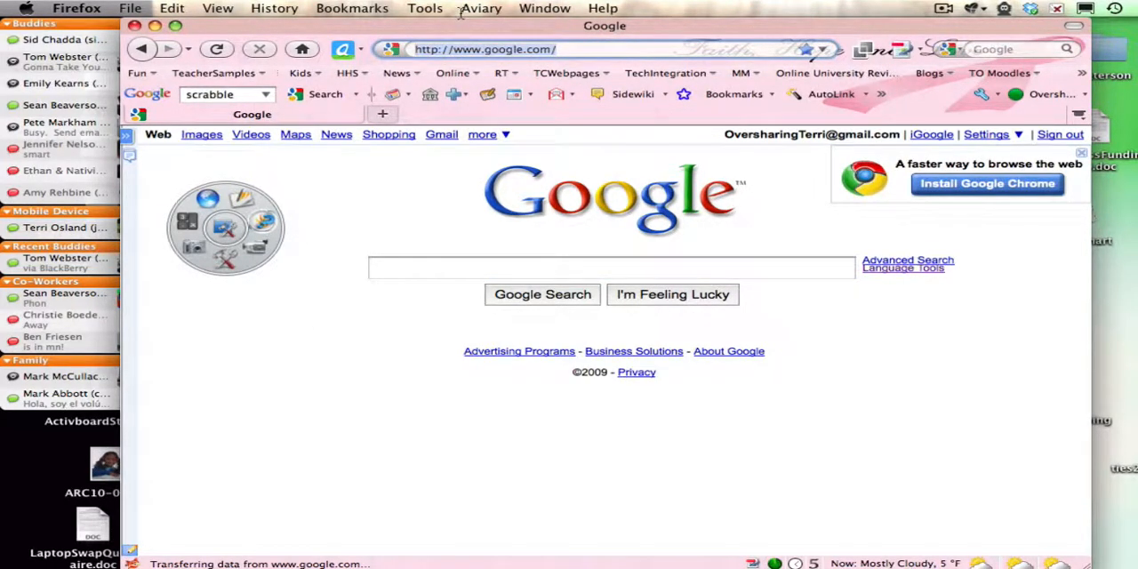
pyautogui.write('http://classtools.net/widgets/fruit_machine_1/Lq6Xg.htm')
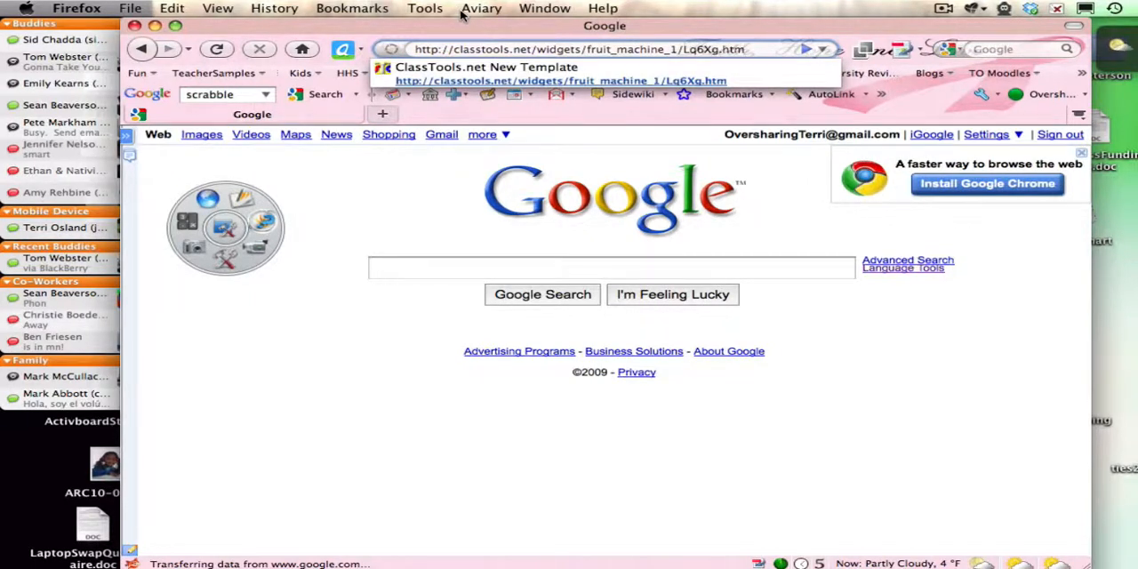
pyautogui.press('Return')
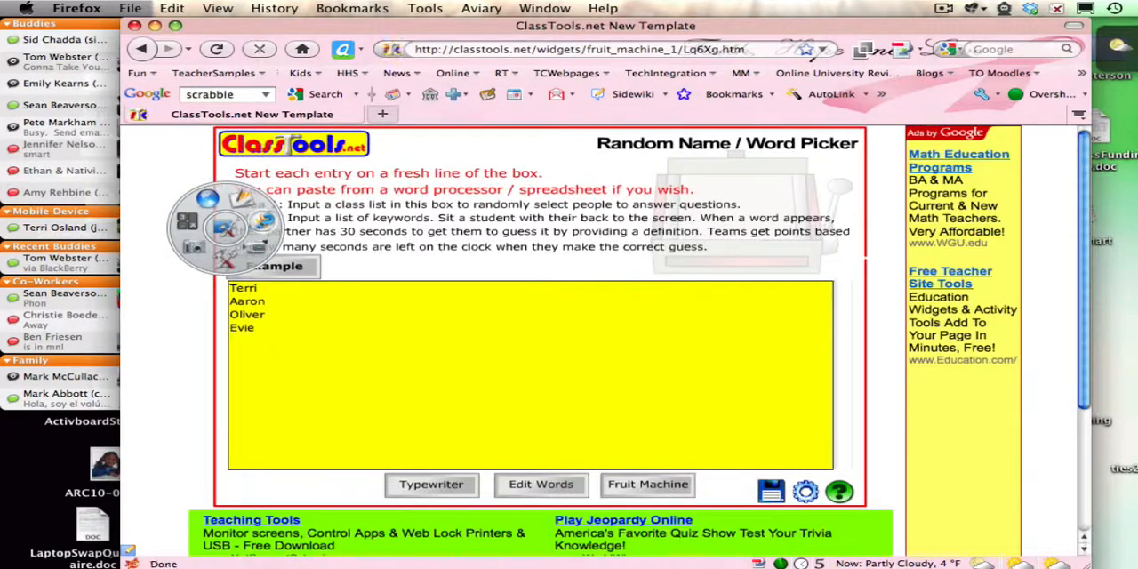
pyautogui.moveTo(409, 25)
pyautogui.mouseDown()
pyautogui.moveTo(501, 24)
pyautogui.moveTo(421, 25)
pyautogui.mouseUp()
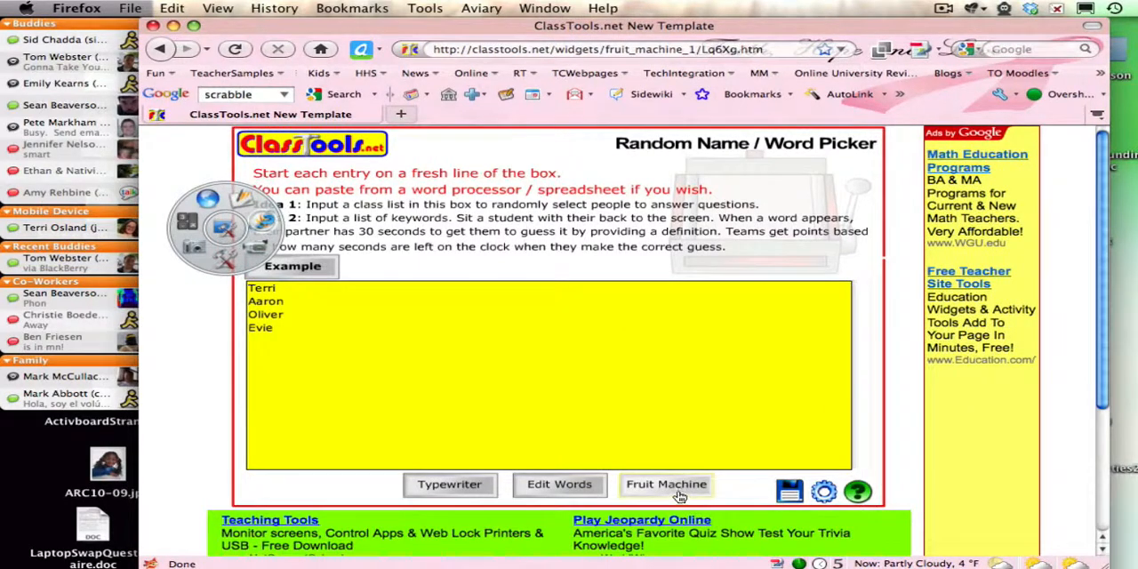
pyautogui.click(677, 485)
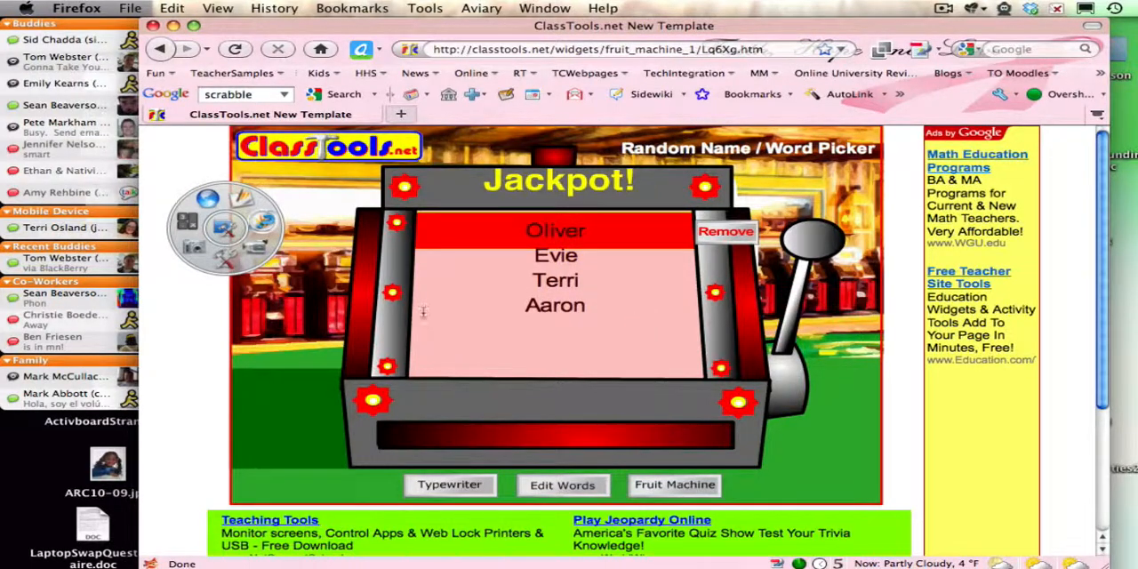
# - Take an area snapshot of the fruit machine, about 544 by 396, onto the current page and return to the flipchart
pyautogui.click(198, 254)
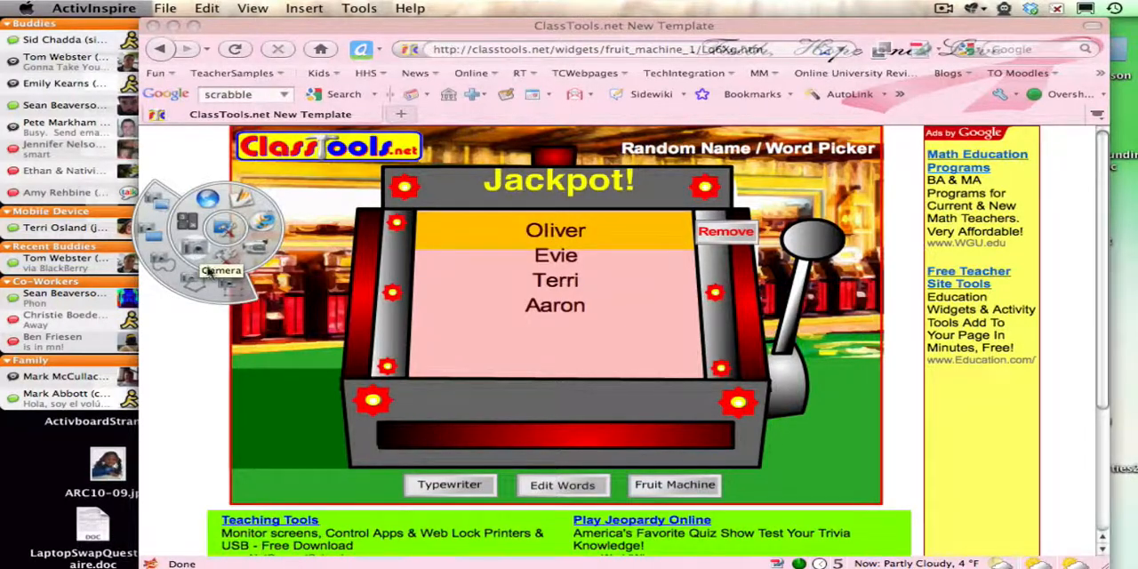
pyautogui.click(225, 285)
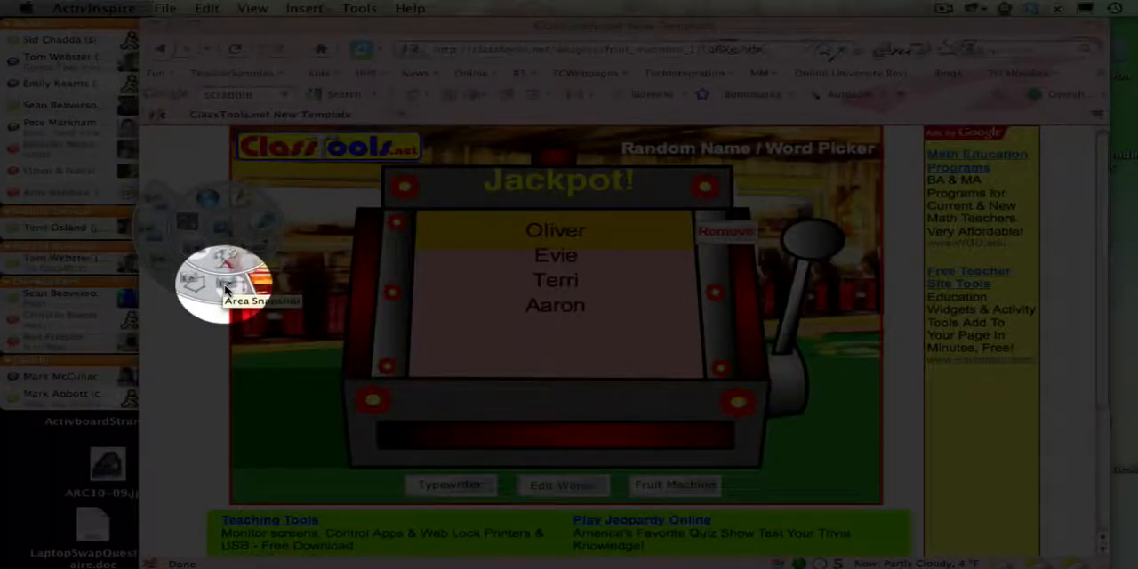
pyautogui.click(225, 285)
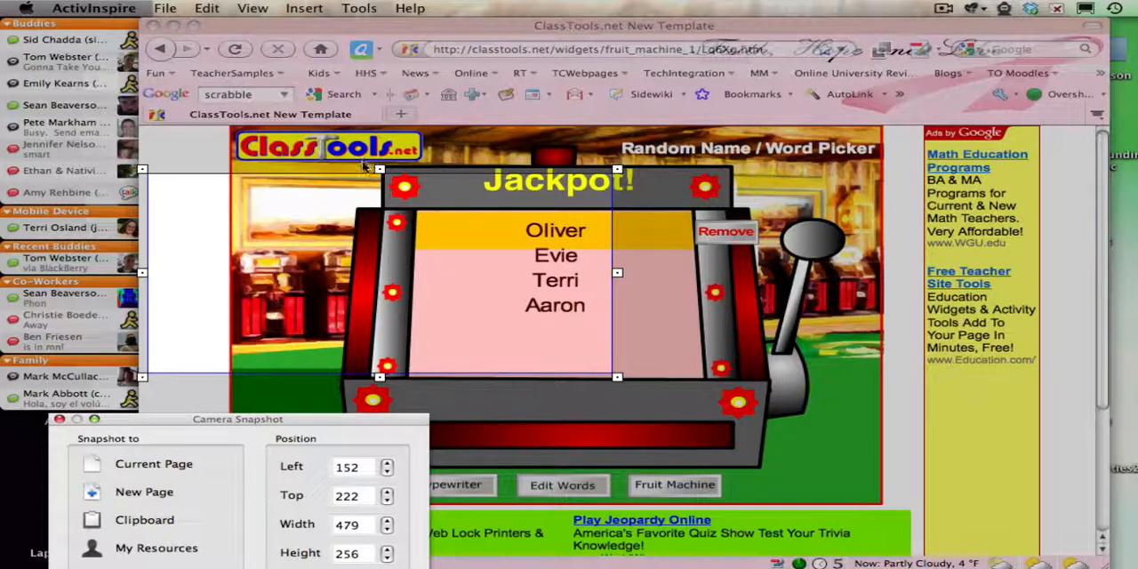
pyautogui.moveTo(355, 159); pyautogui.dragTo(850, 477)
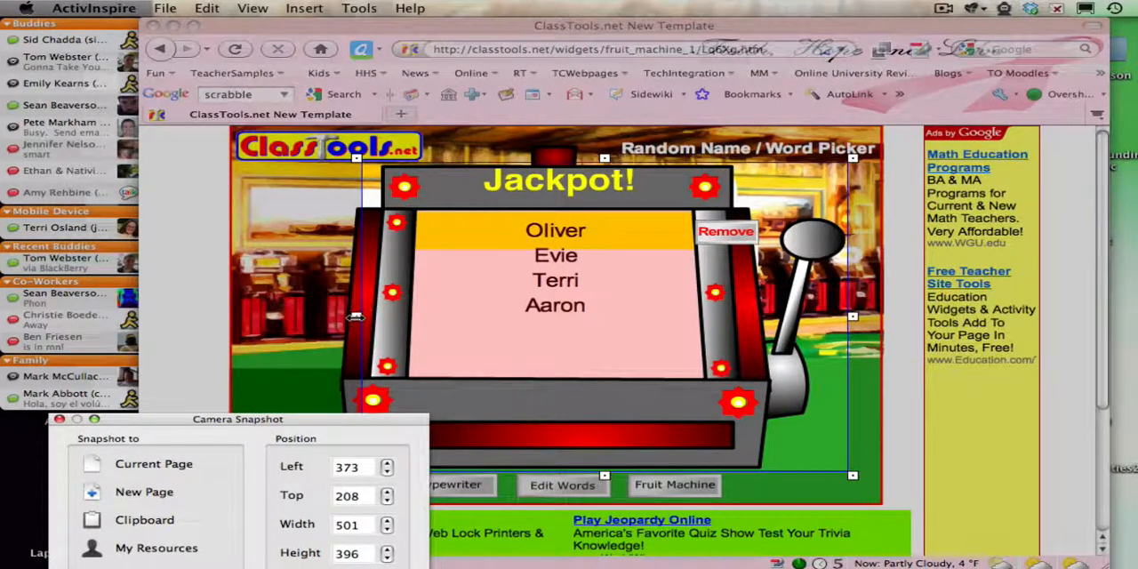
pyautogui.moveTo(356, 317); pyautogui.dragTo(314, 316)
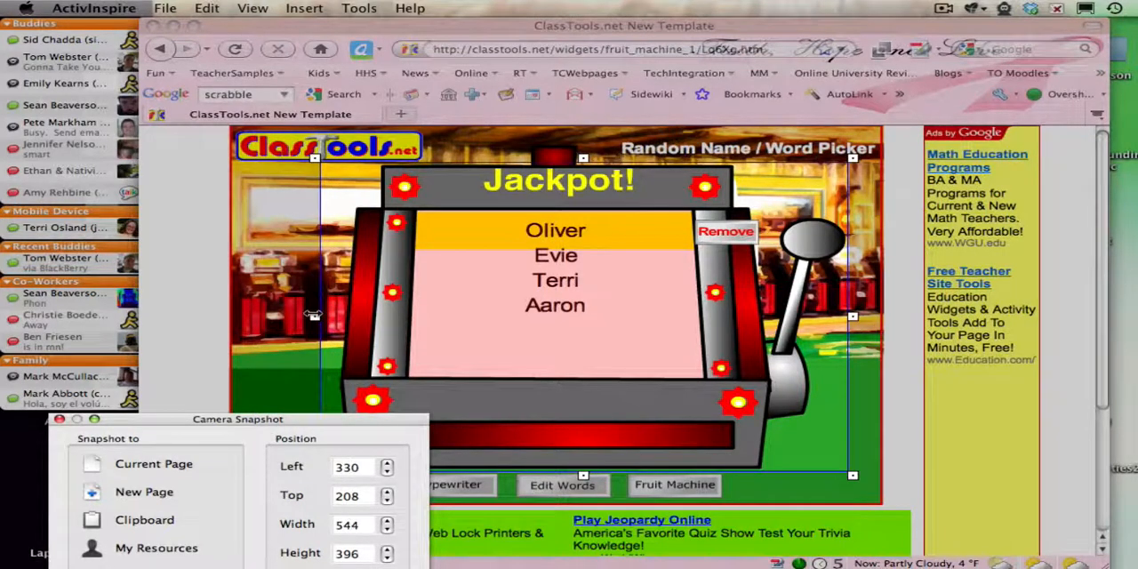
pyautogui.click(176, 473)
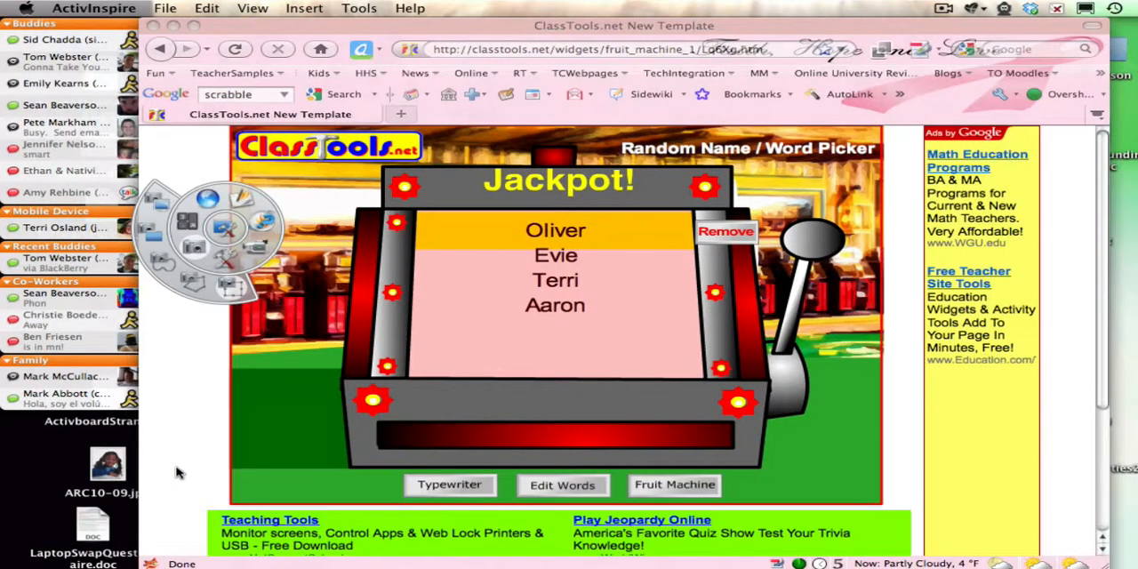
pyautogui.click(230, 283)
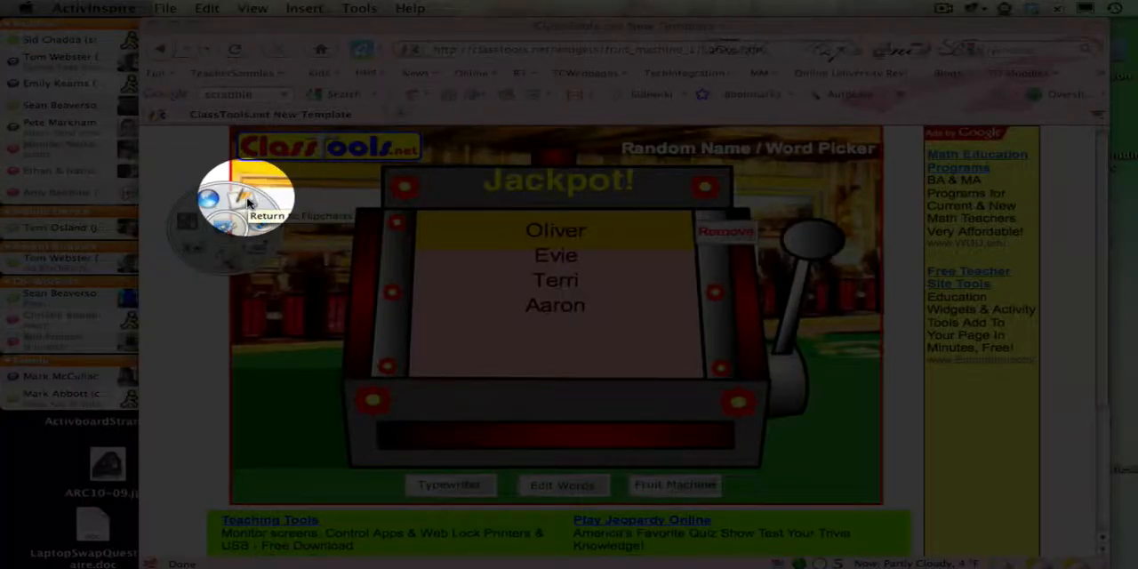
pyautogui.click(247, 203)
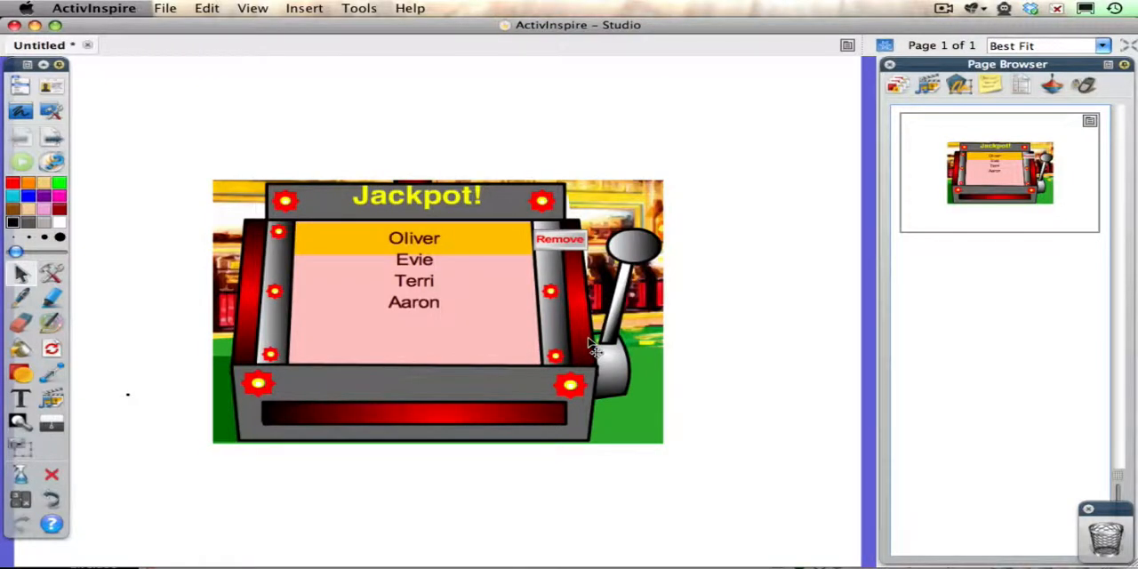
# - Shrink the fruit machine snapshot to about half its size and move it to the lower-right part of the page
pyautogui.click(567, 351)
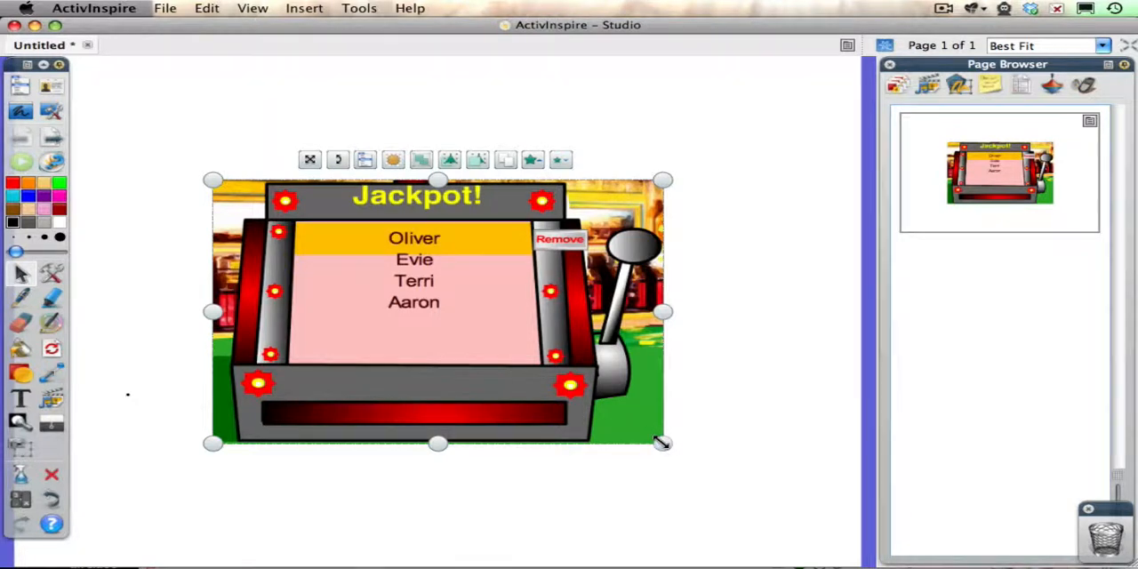
pyautogui.moveTo(660, 441); pyautogui.dragTo(439, 337)
pyautogui.moveTo(353, 255); pyautogui.dragTo(680, 411)
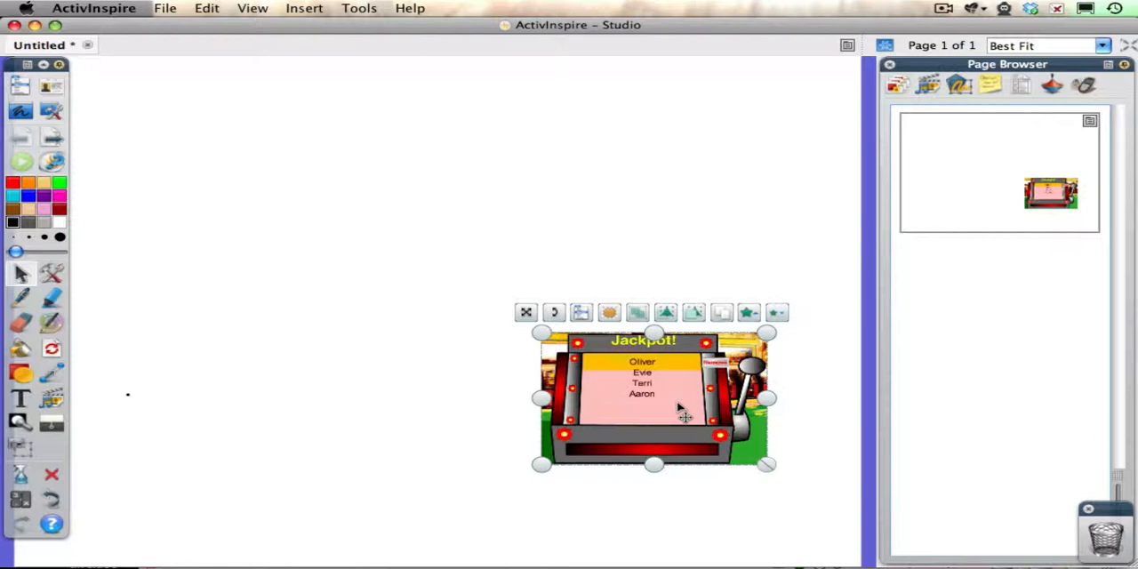
pyautogui.click(581, 313)
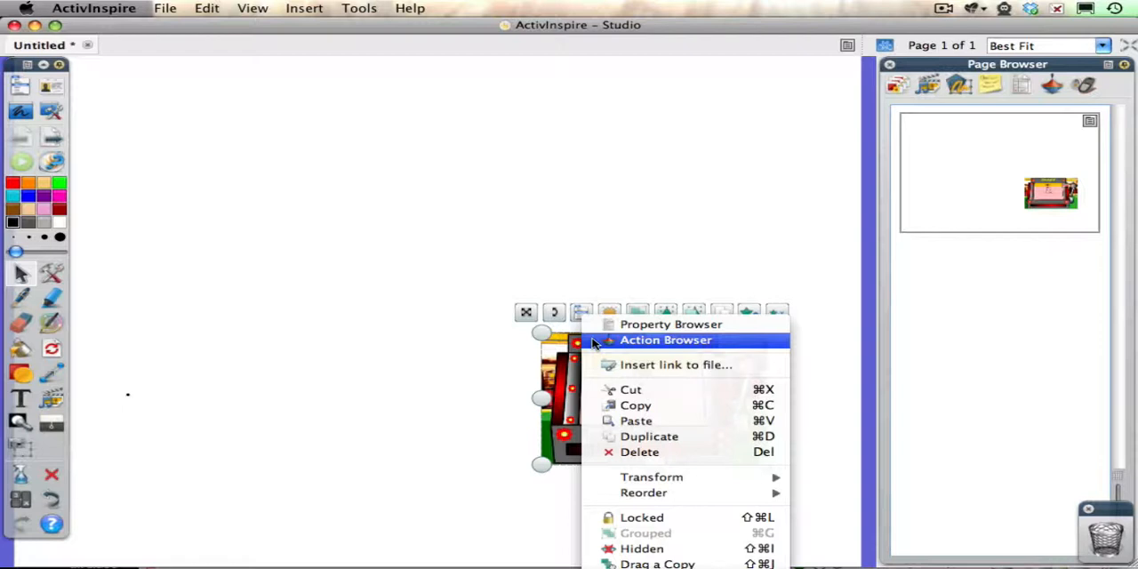
pyautogui.click(665, 340)
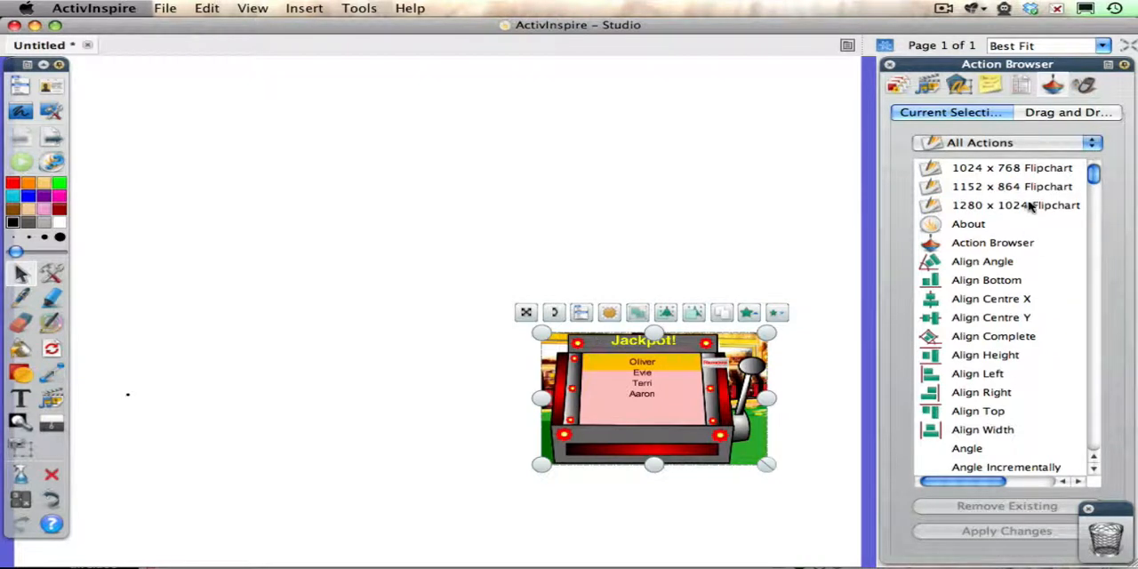
pyautogui.click(1005, 143)
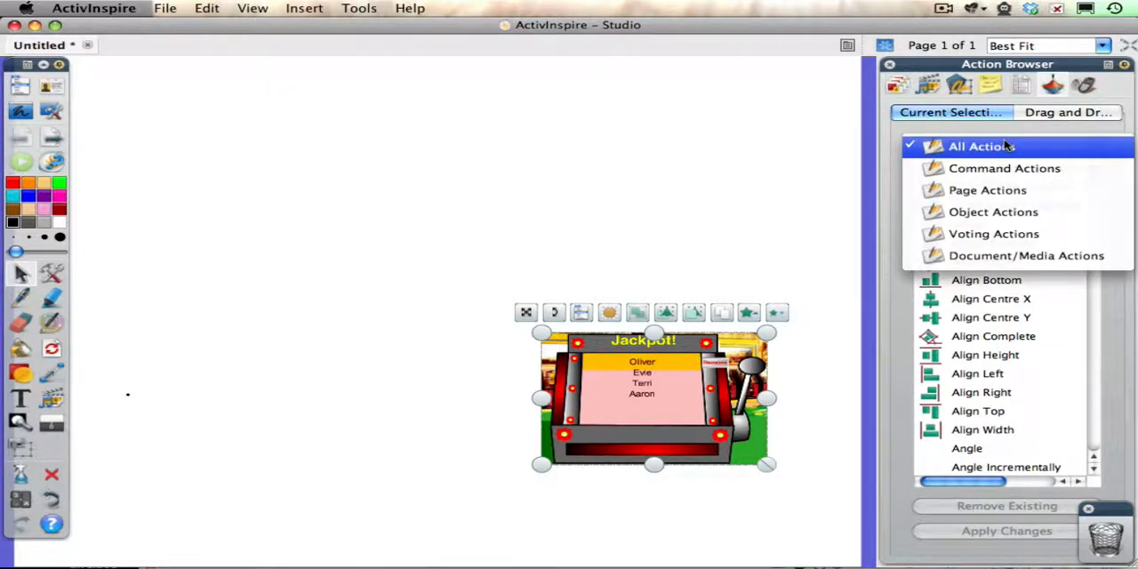
pyautogui.click(1008, 258)
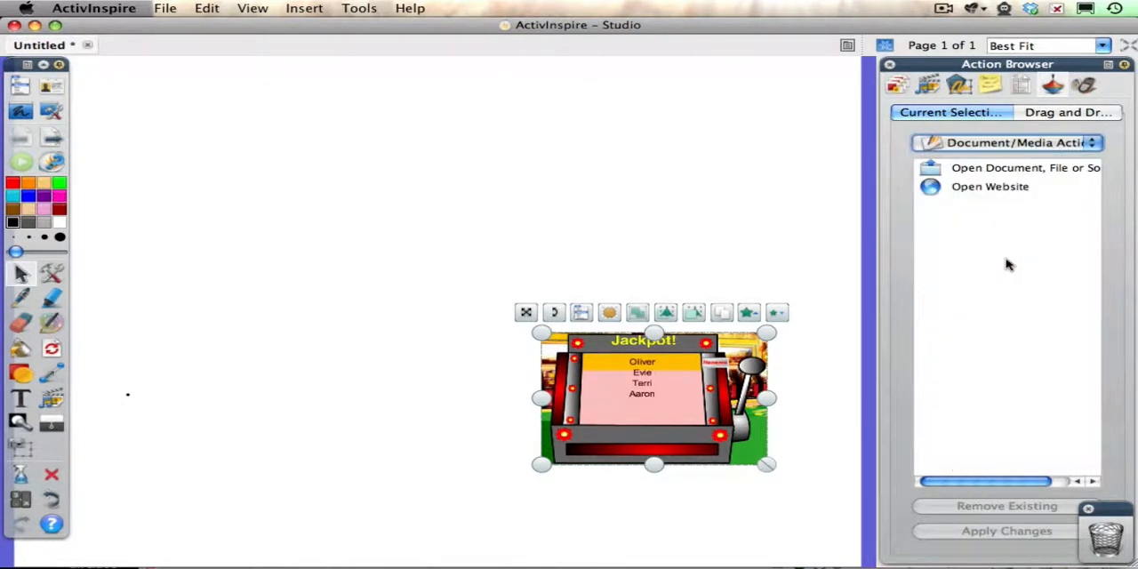
pyautogui.click(993, 191)
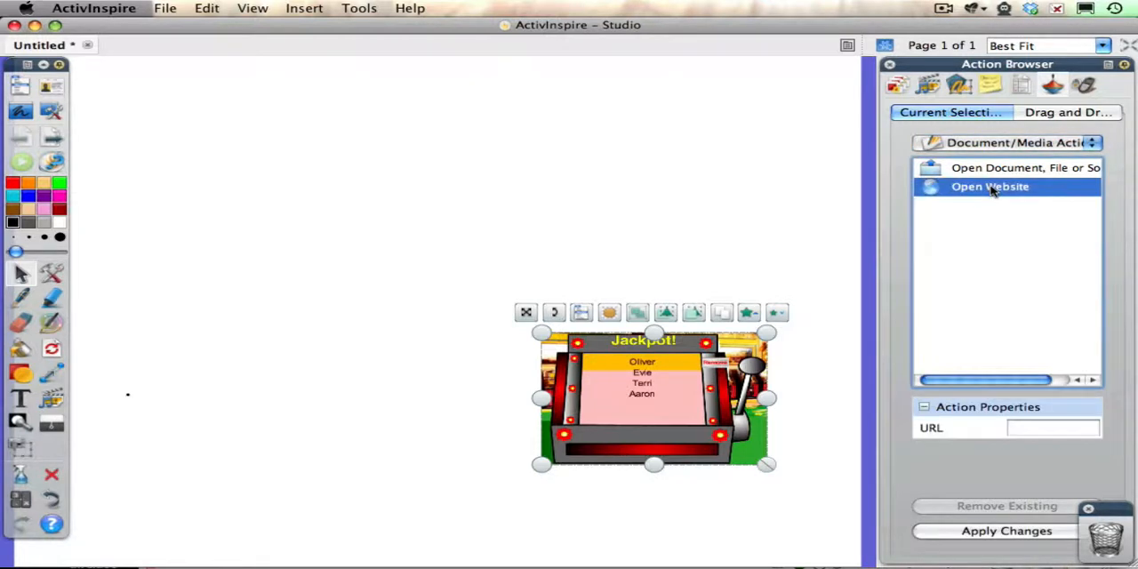
pyautogui.click(1030, 427)
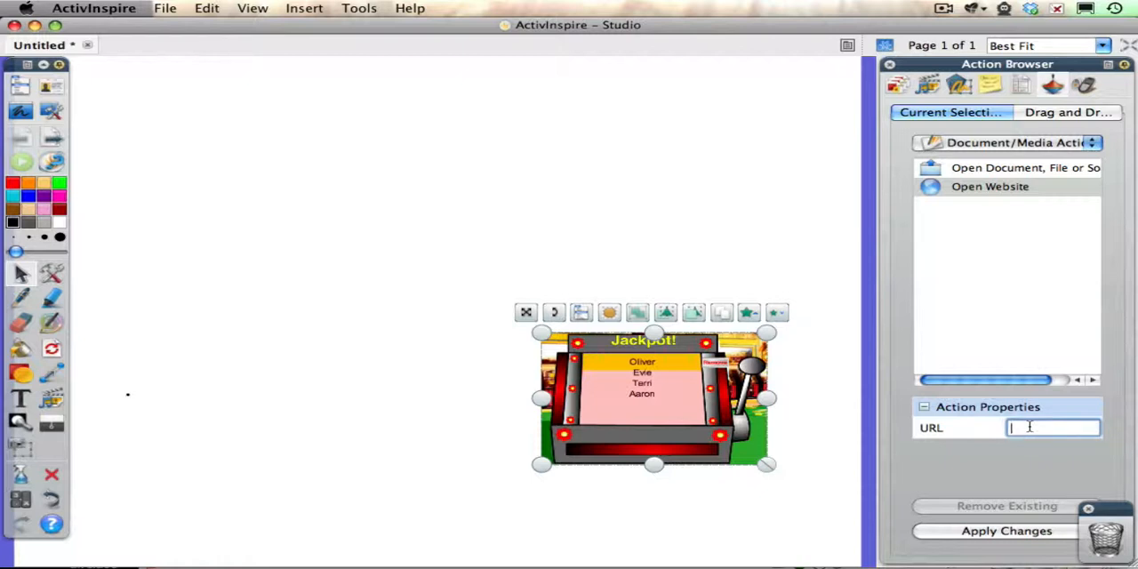
pyautogui.press('super+v')
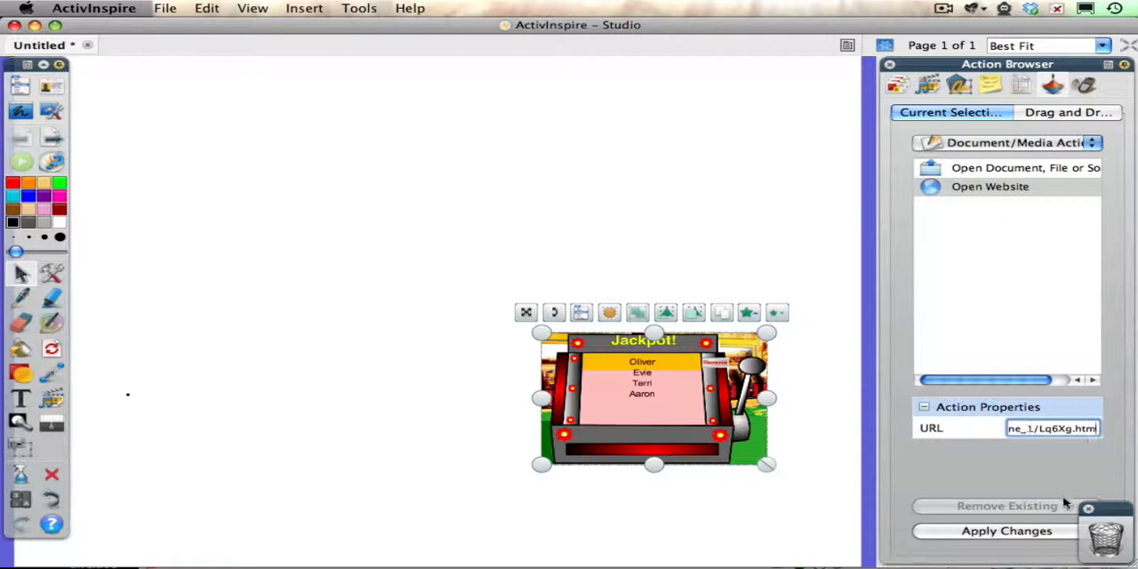
pyautogui.click(1012, 531)
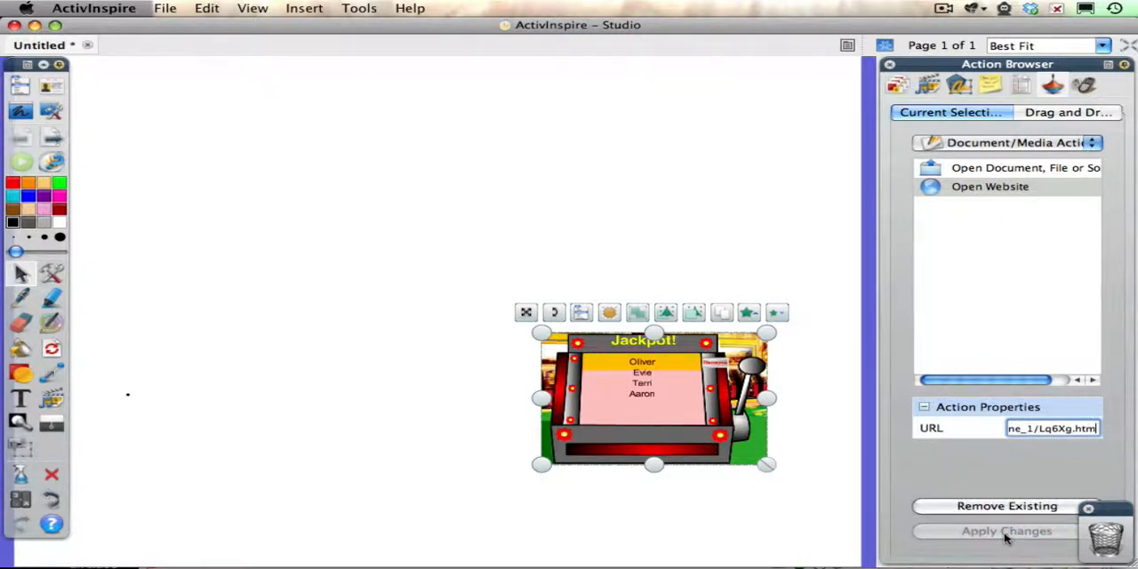
pyautogui.click(889, 68)
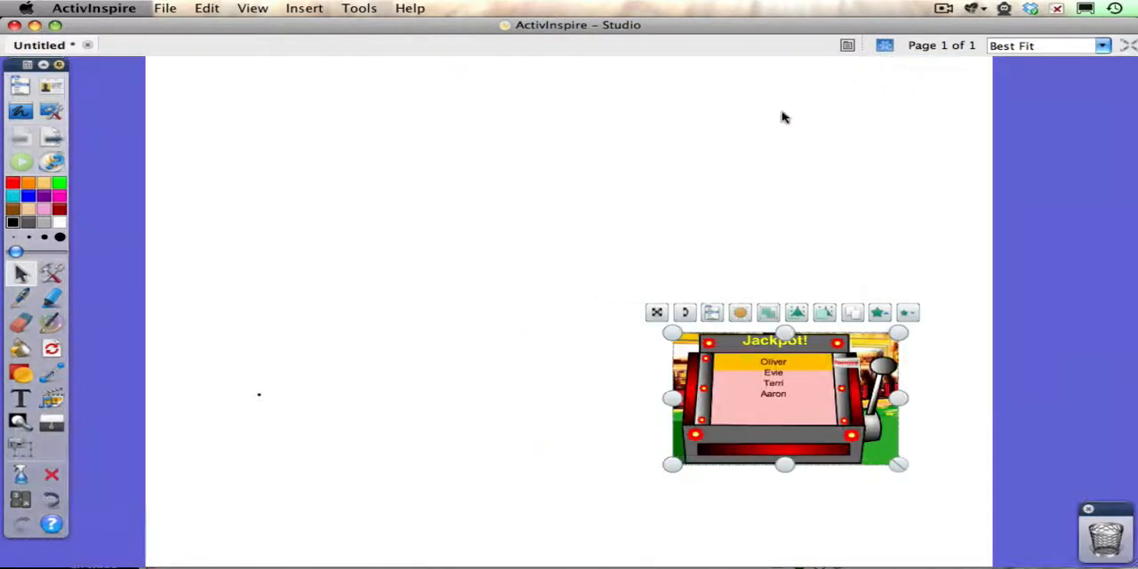
# - Test the snapshot's website link, run the Fruit Machine in the linked page and return to the flipchart
pyautogui.click(616, 194)
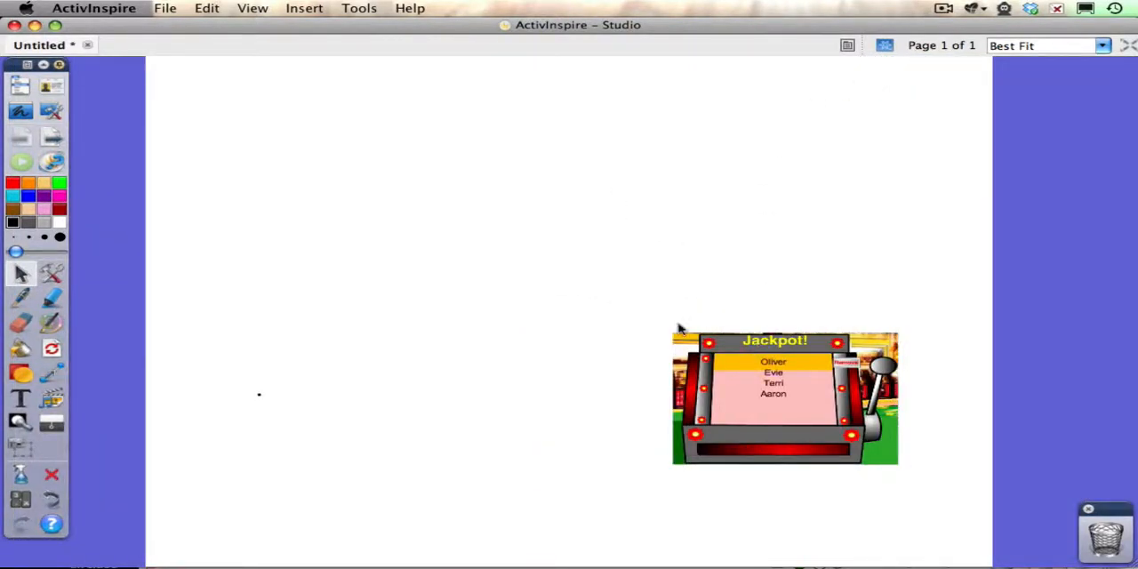
pyautogui.click(753, 389)
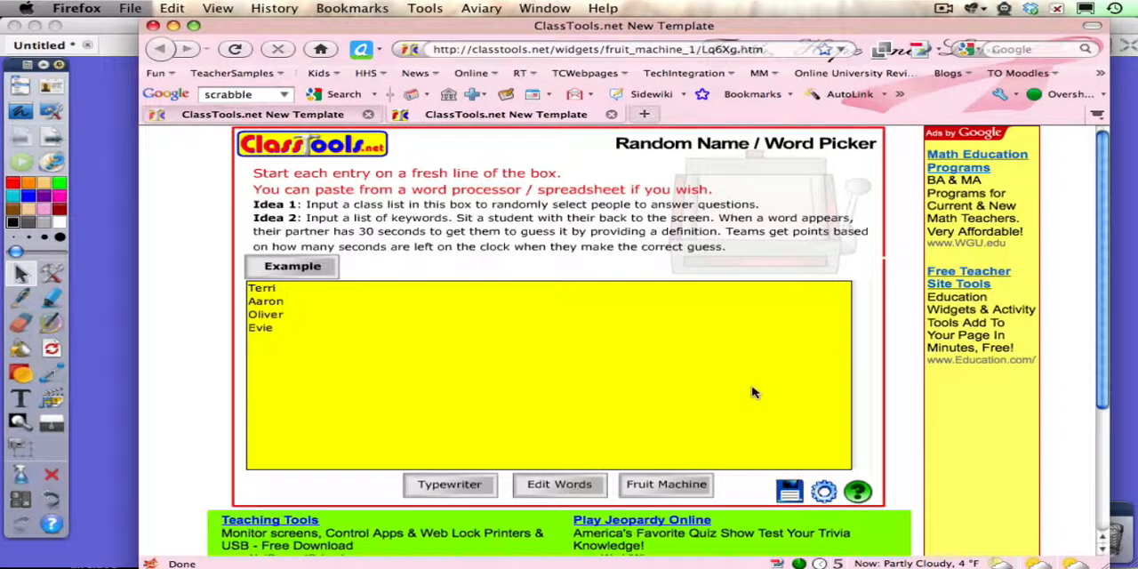
pyautogui.click(674, 485)
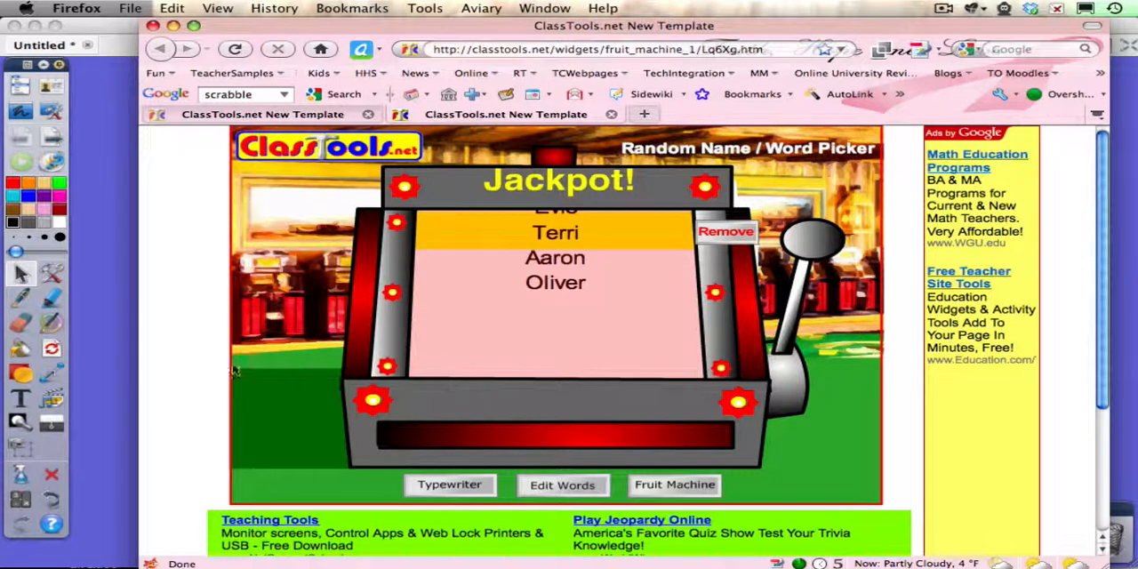
pyautogui.click(120, 381)
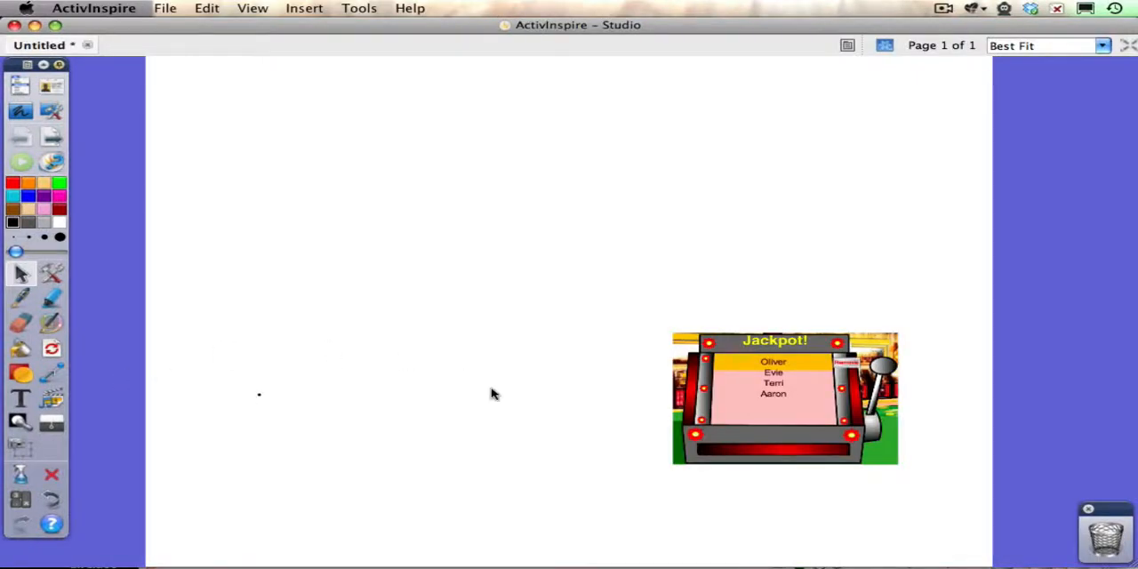
# - Show the browsers again and display My Resources in the Resource Browser
pyautogui.moveTo(737, 417)
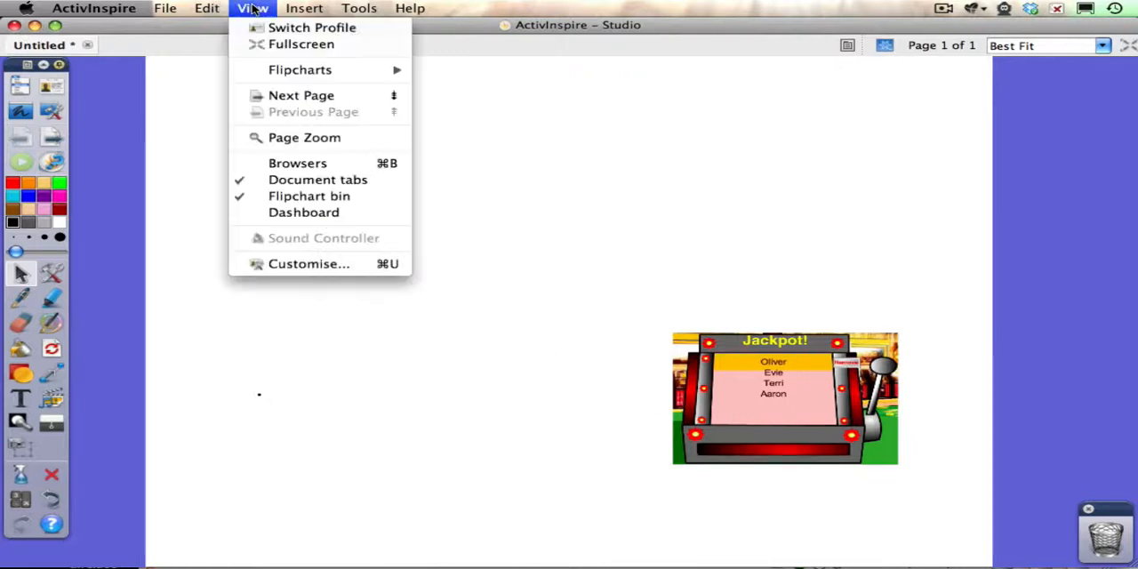
pyautogui.click(255, 9)
pyautogui.click(278, 163)
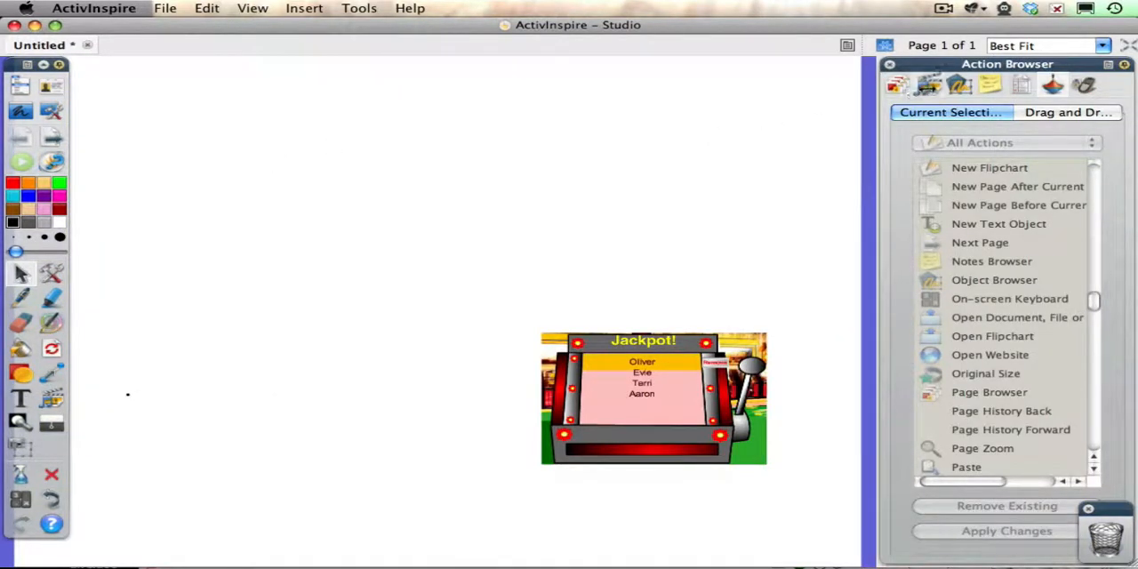
pyautogui.click(928, 85)
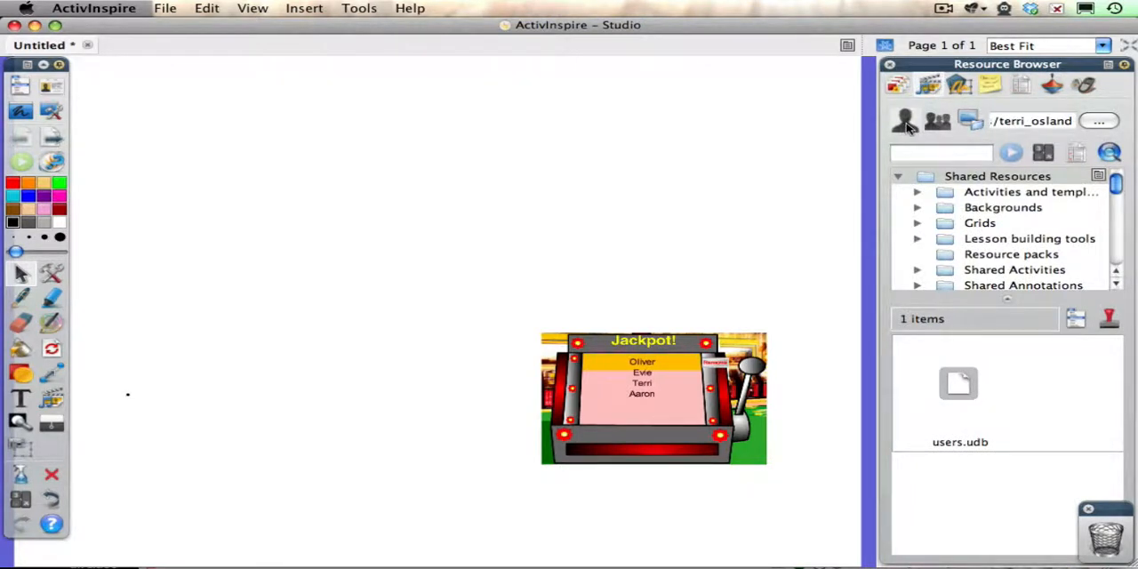
pyautogui.click(905, 122)
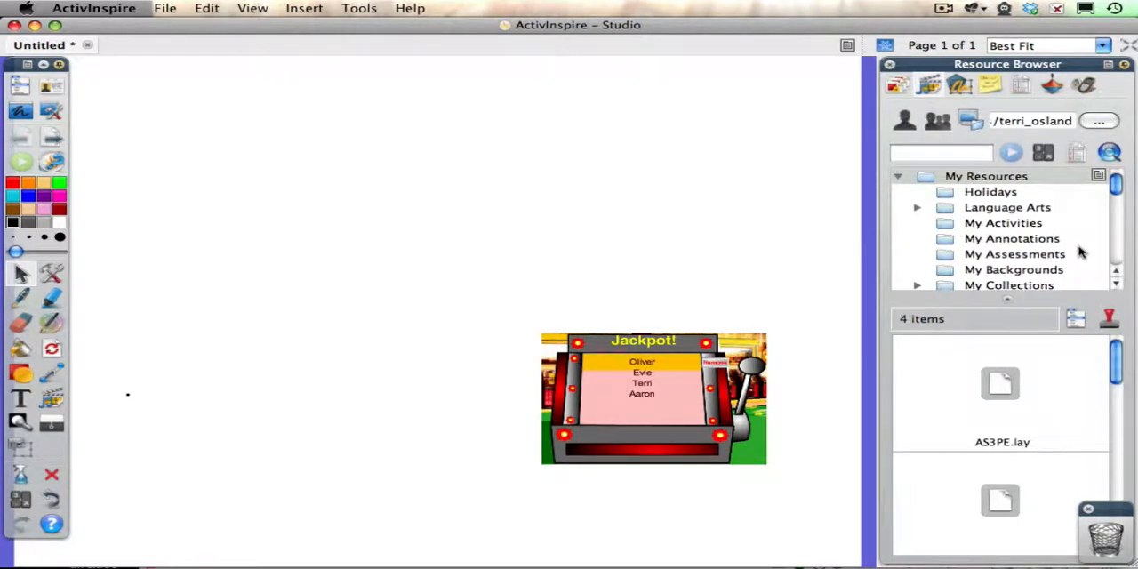
# - Store the linked fruit machine snapshot as a resource in the My Web Links folder of My Resources
pyautogui.moveTo(1116, 188); pyautogui.dragTo(1103, 248)
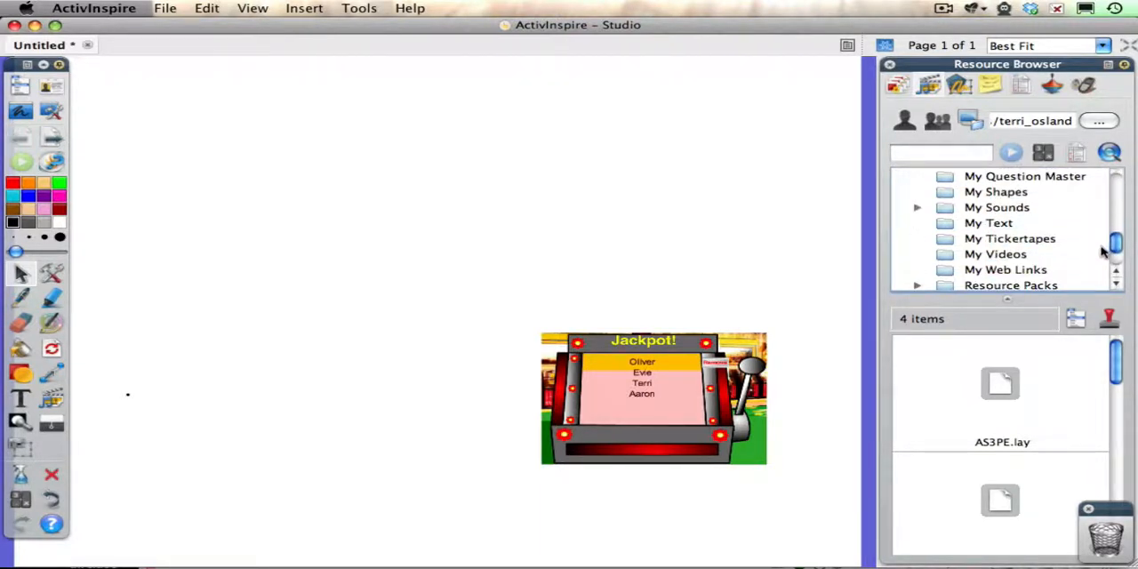
pyautogui.click(1031, 270)
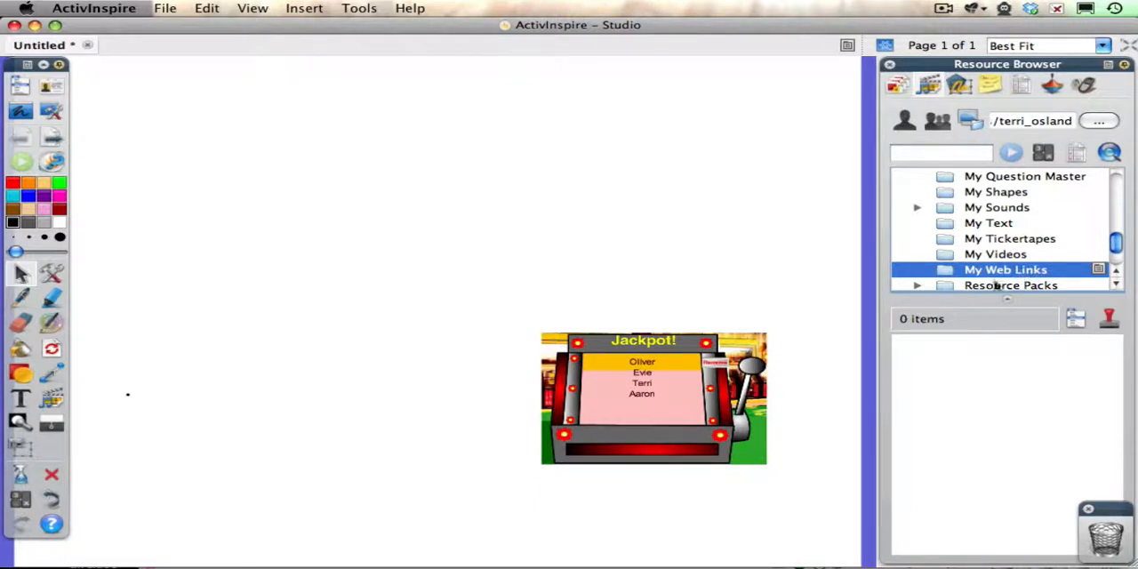
pyautogui.click(682, 318)
pyautogui.click(673, 368)
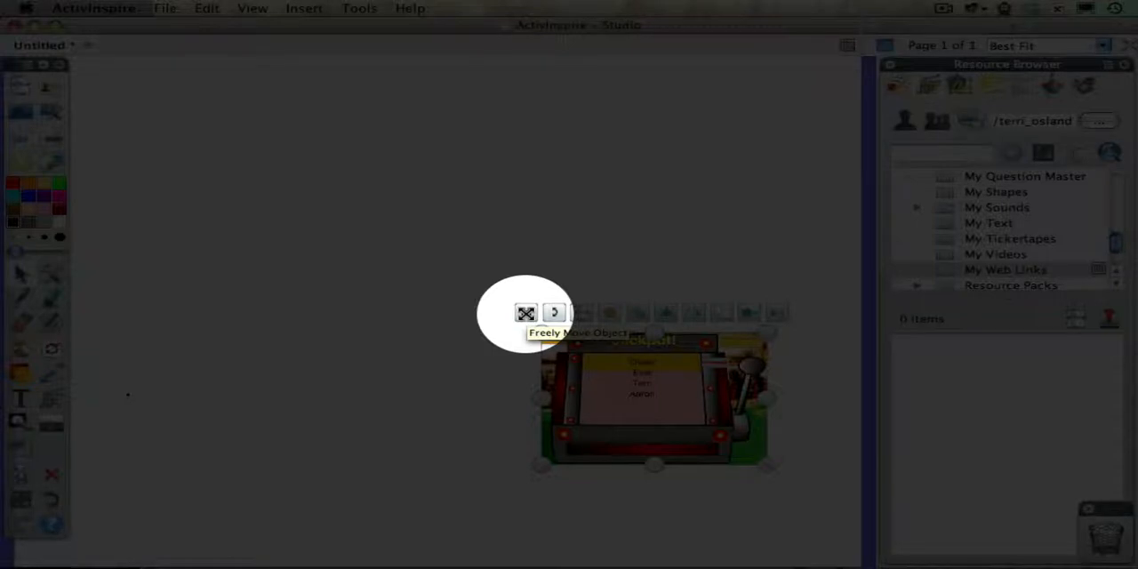
pyautogui.moveTo(526, 313); pyautogui.dragTo(1007, 394)
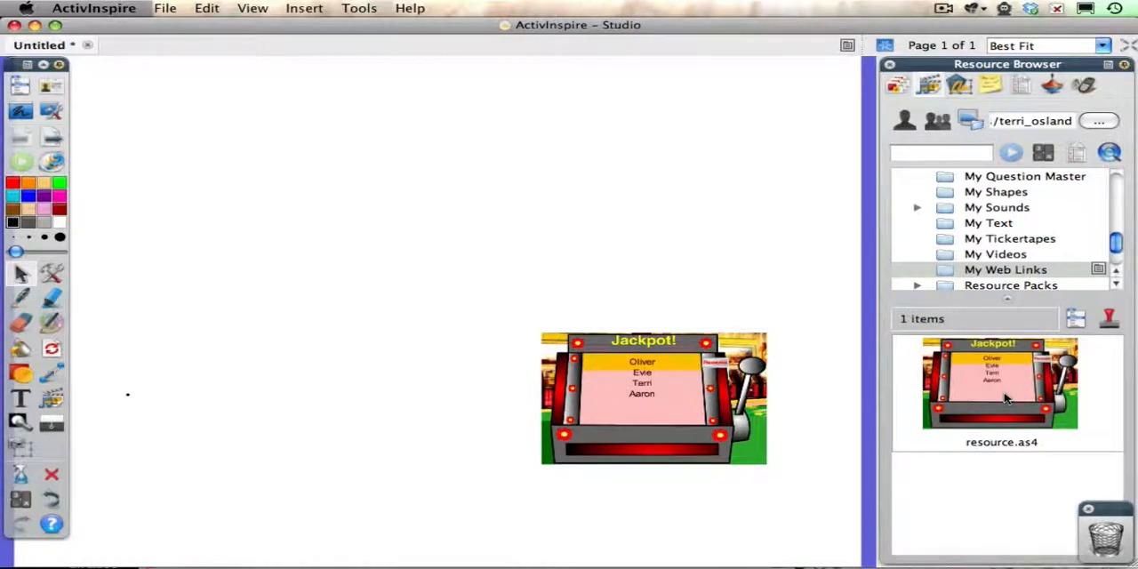
# - Rename the stored fruit machine resource as Randomizer
pyautogui.click(1107, 379)
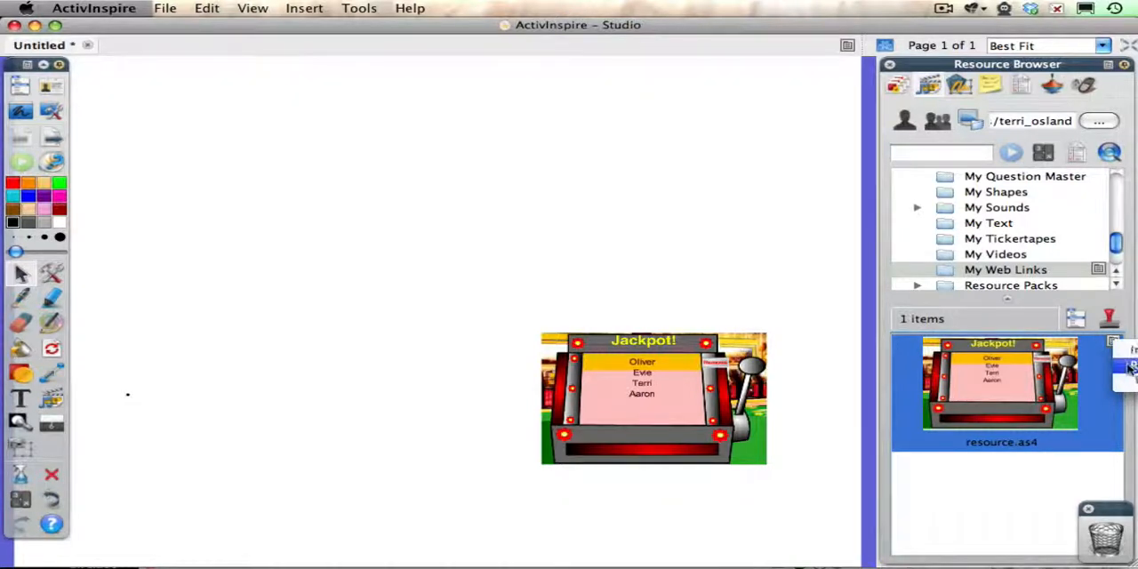
pyautogui.click(1129, 368)
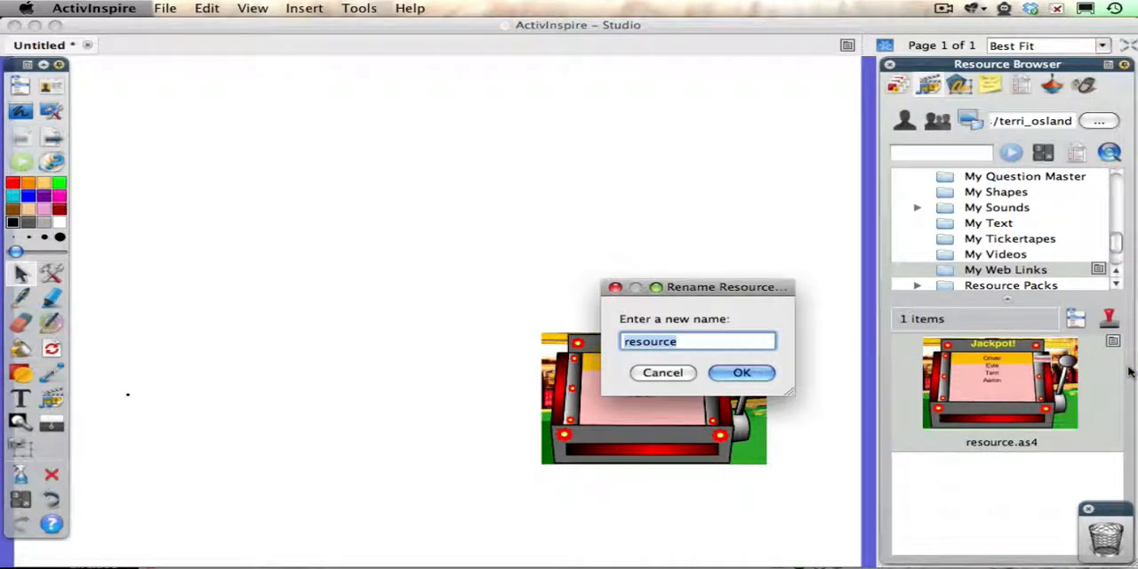
pyautogui.write('Randomizer')
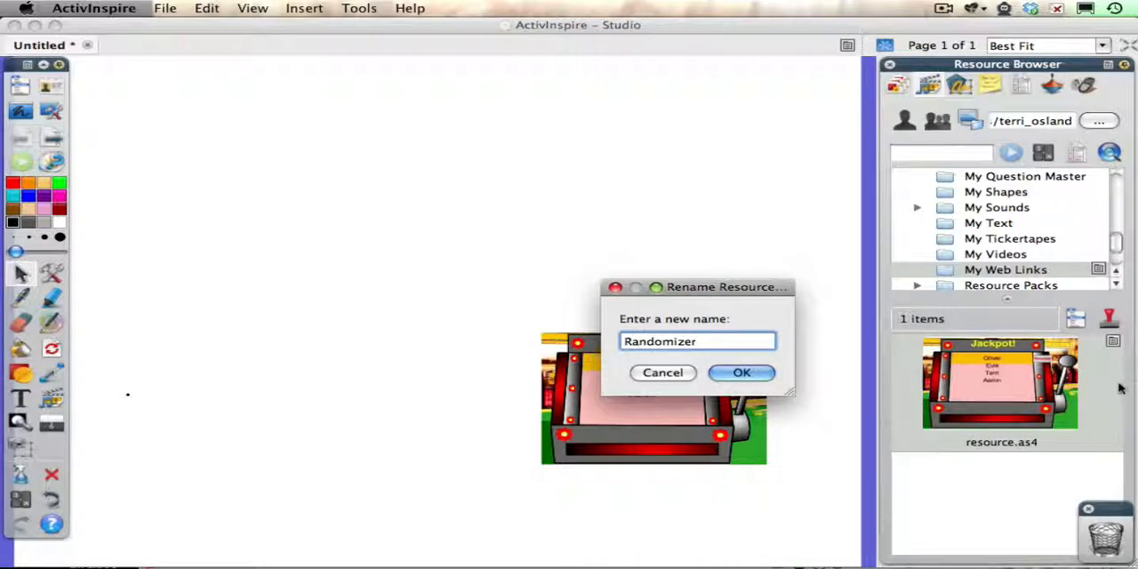
pyautogui.click(743, 373)
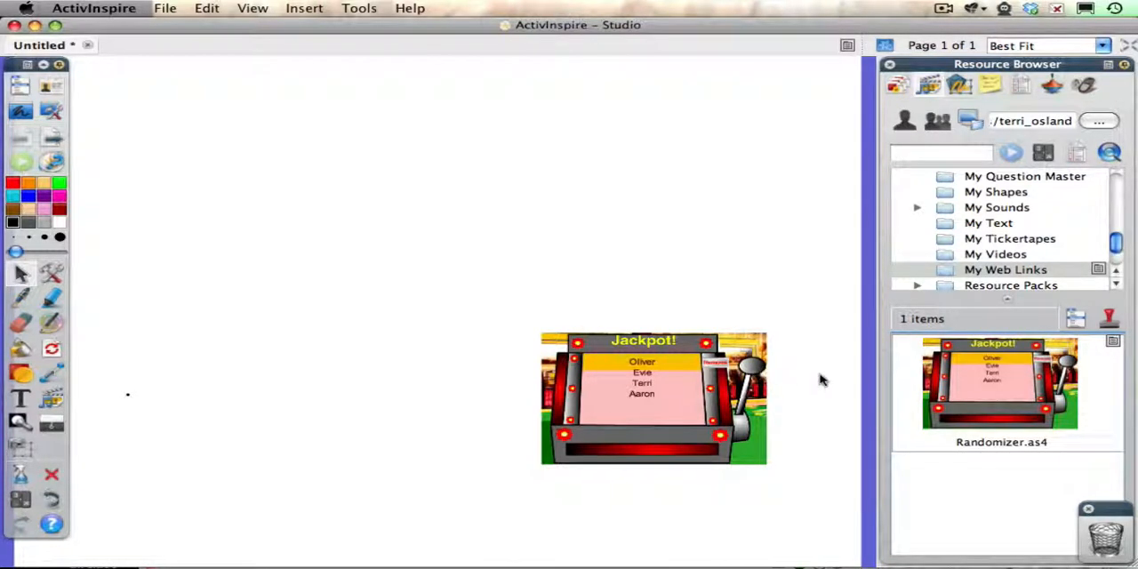
# - Place a copy of the Randomizer resource on the flipchart page above the existing snapshot and deselect it
pyautogui.moveTo(985, 396); pyautogui.dragTo(583, 207)
pyautogui.click(783, 229)
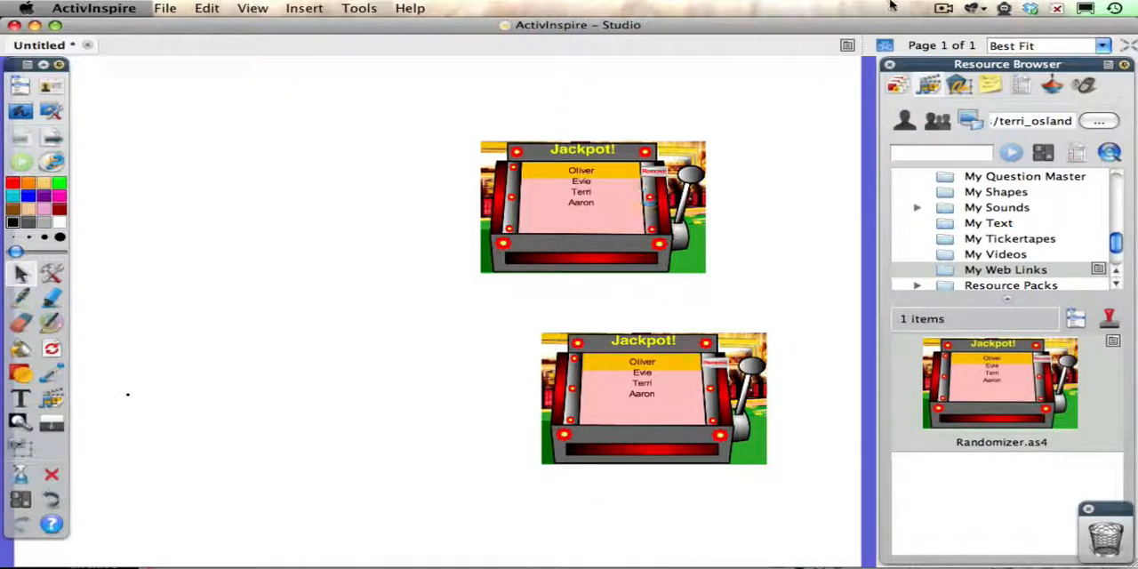
pyautogui.click(941, 8)
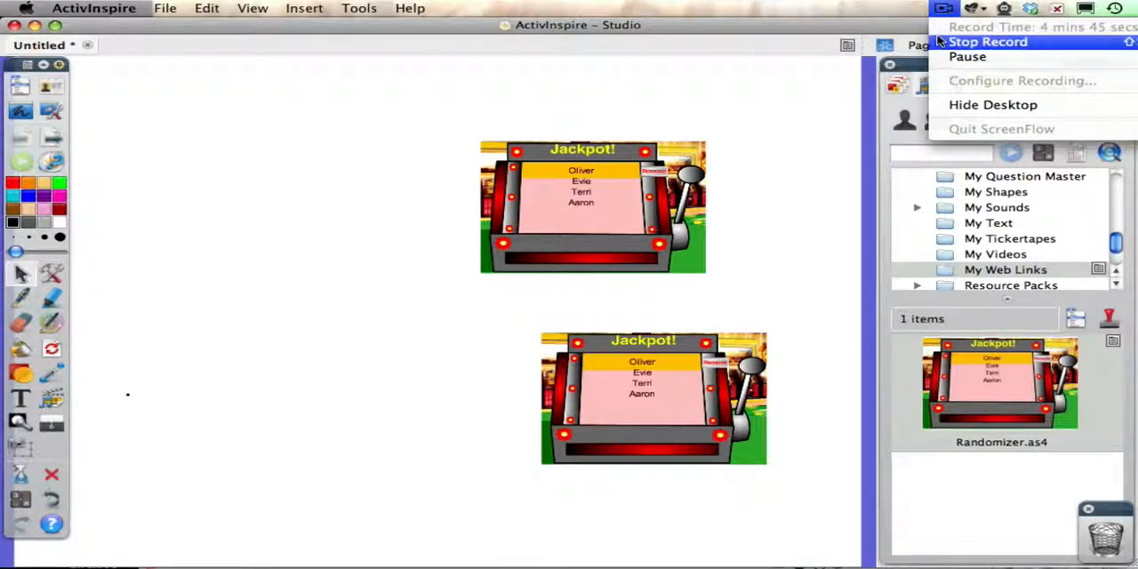